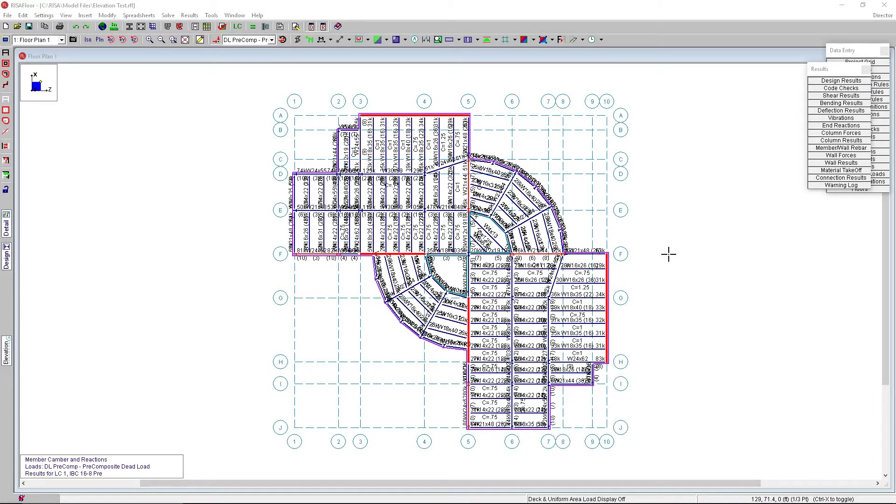
Step: Enter grid-line pick mode to create an elevation section view of Floor Plan 1
left_click(6, 353)
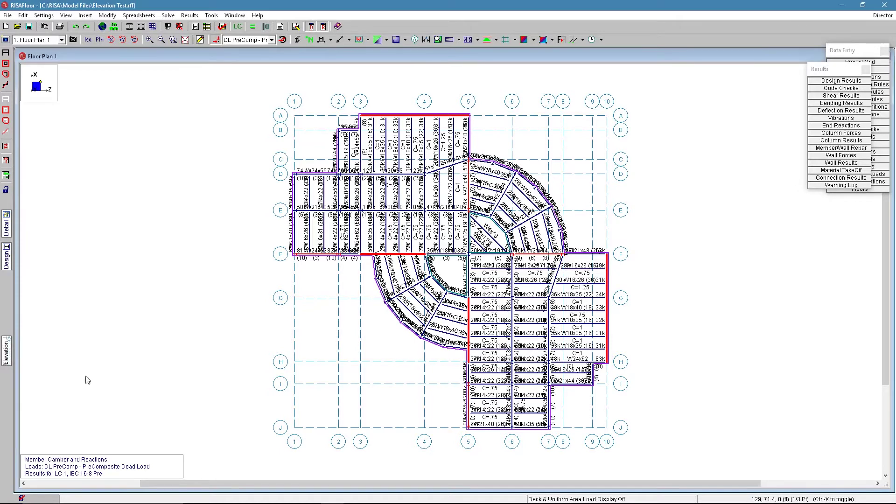
left_click(6, 353)
left_click(607, 196)
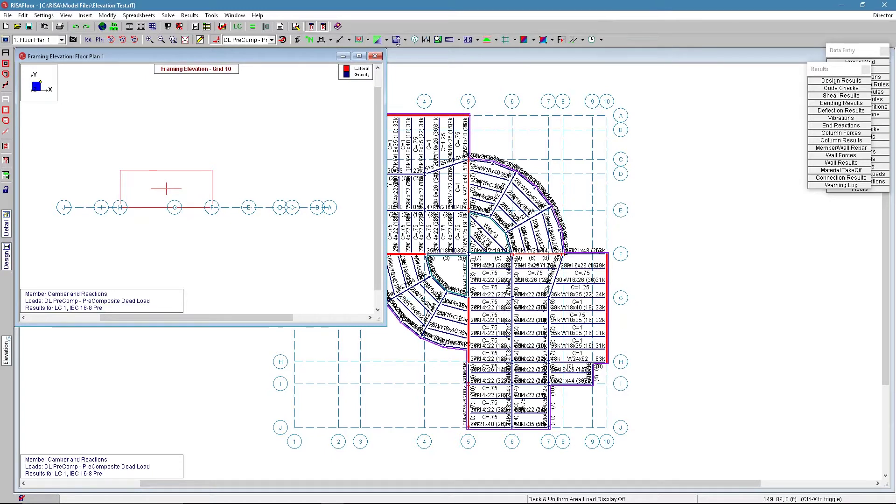
left_click(375, 56)
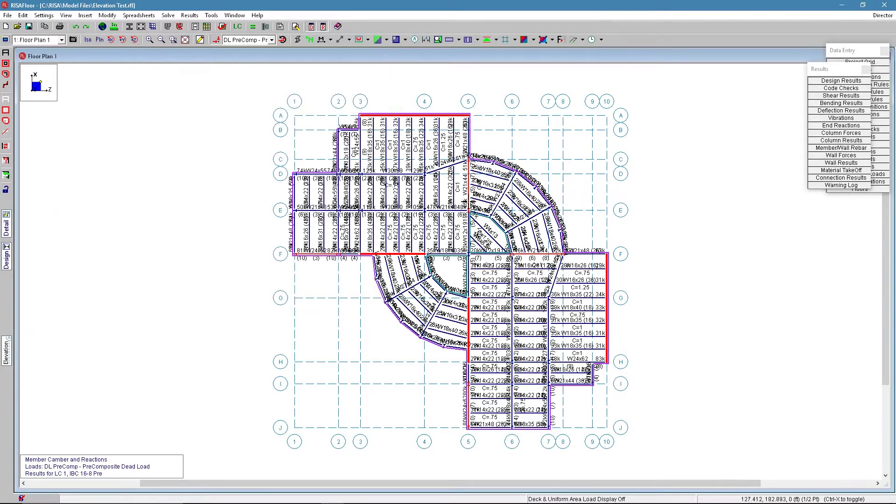
left_click(468, 178)
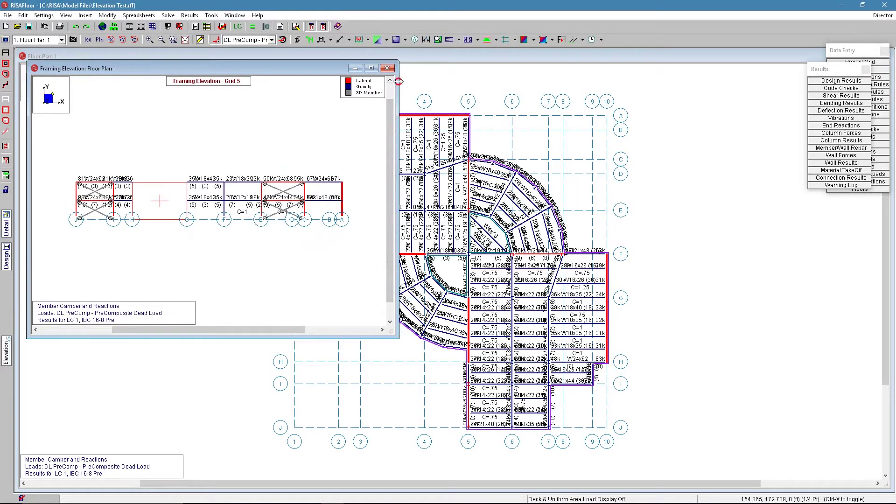
left_click_drag(398, 81, 585, 99)
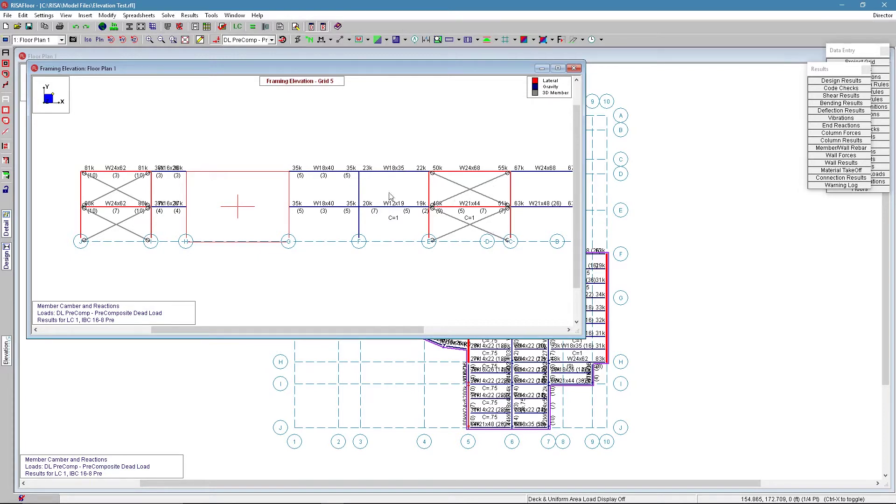
scroll(263, 184, "down", 1)
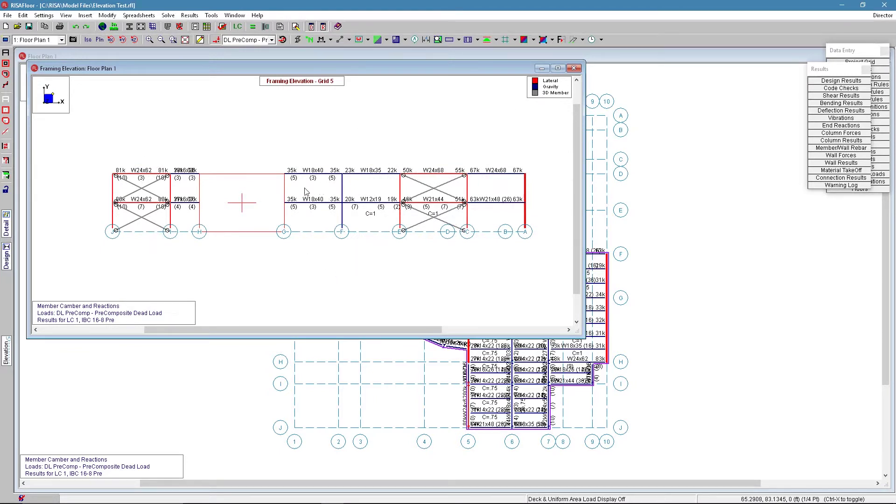
scroll(307, 190, "up", 2)
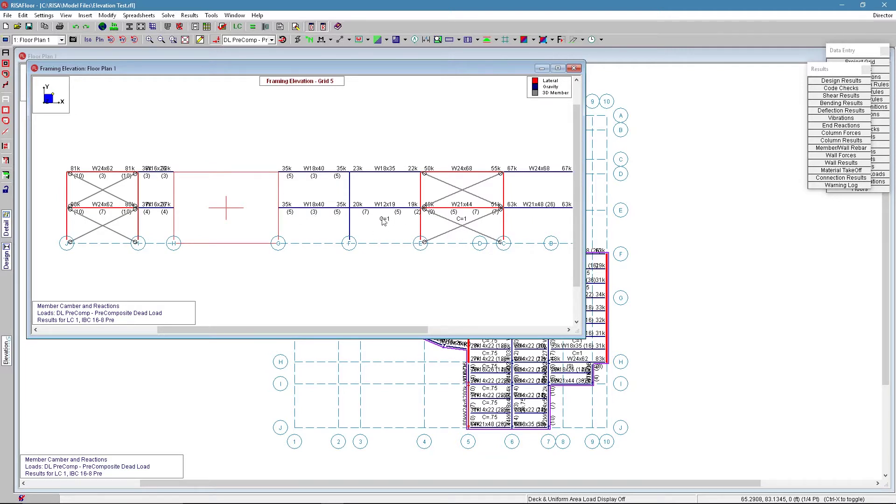
scroll(383, 222, "down", 1)
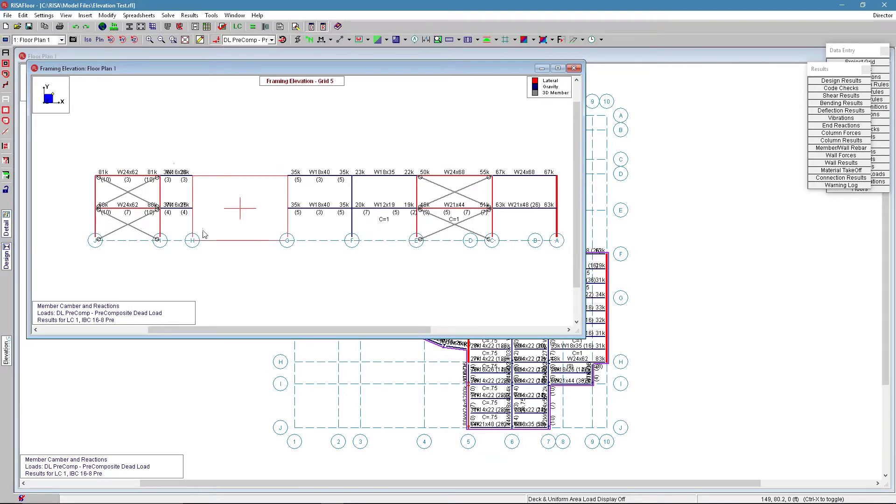
left_click_drag(482, 69, 513, 116)
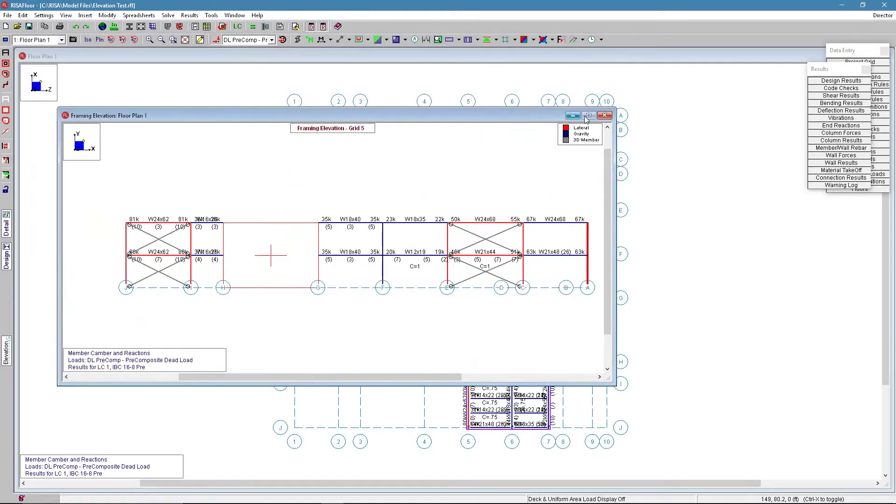
left_click(604, 115)
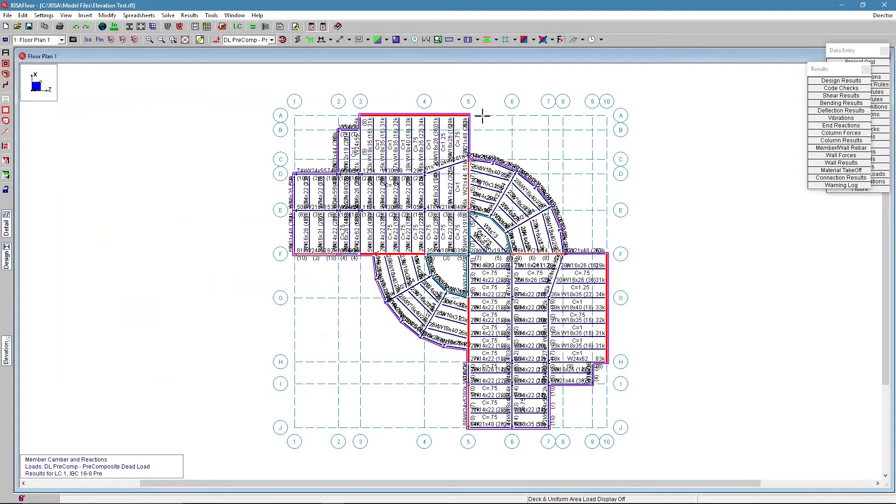
left_click(484, 116)
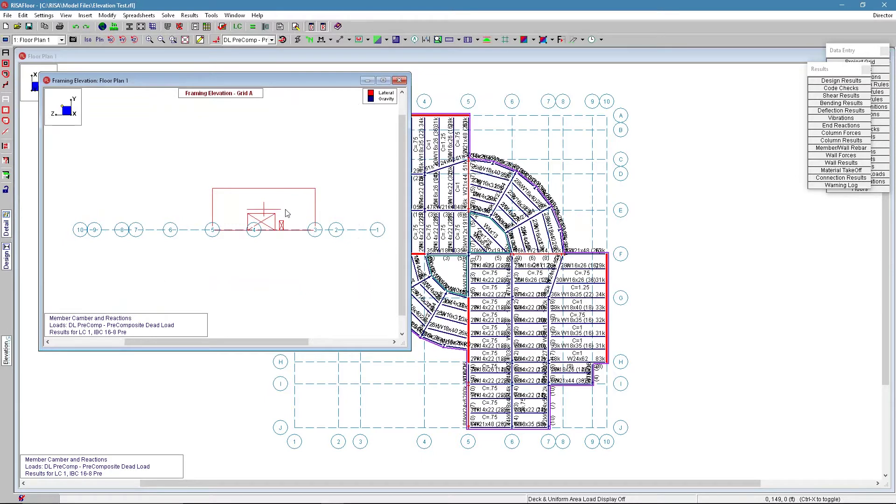
left_click(561, 41)
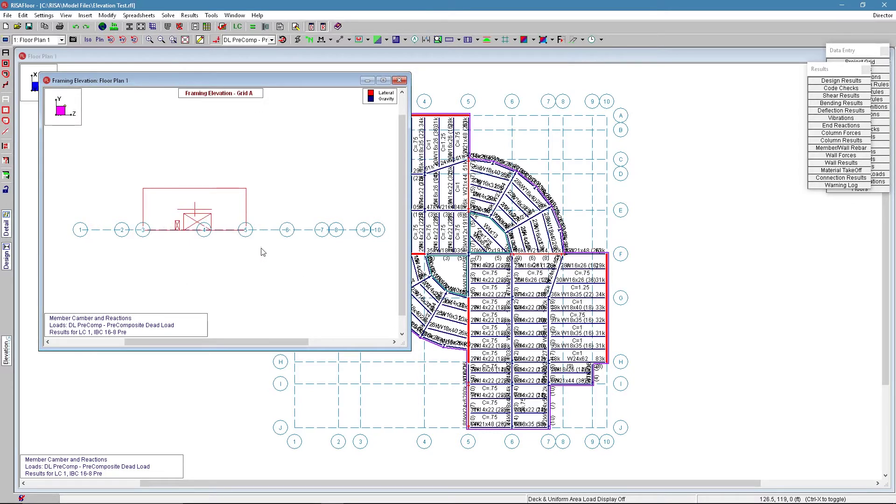
left_click(400, 80)
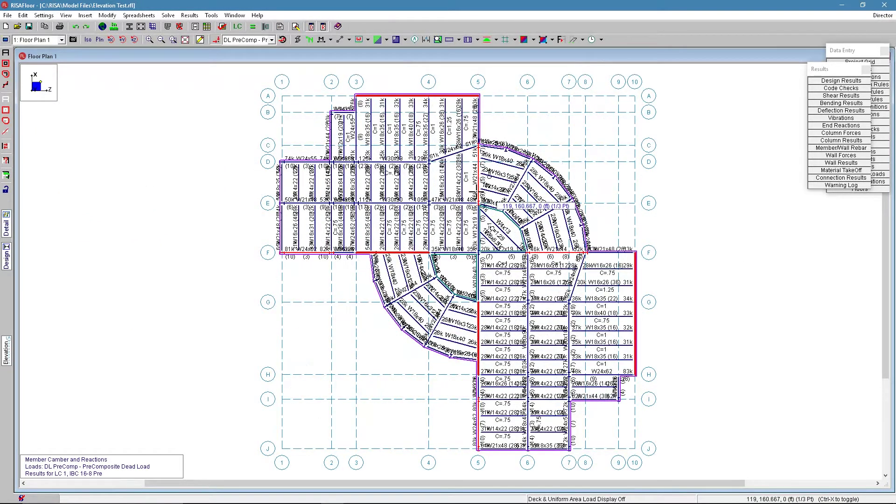
left_click(481, 204)
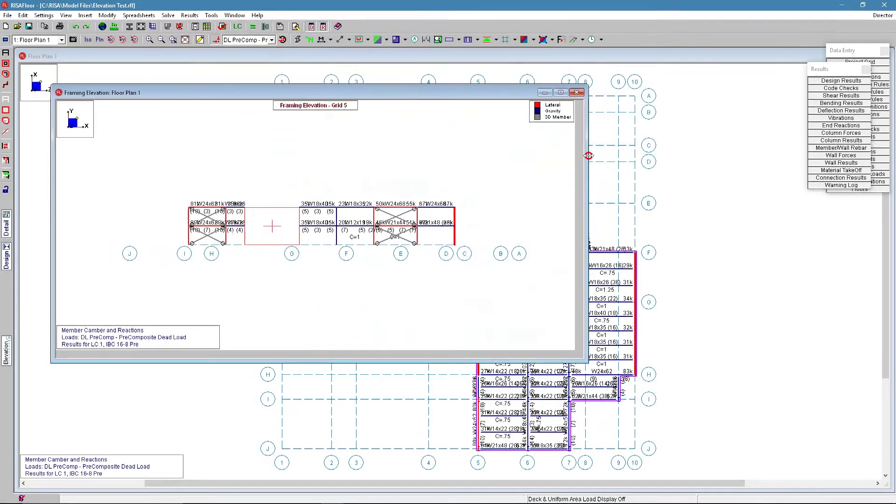
Step: Save the Grid 5 elevation as portrait image RF_Model View 06.png, then close its view
left_click_drag(587, 231, 506, 224)
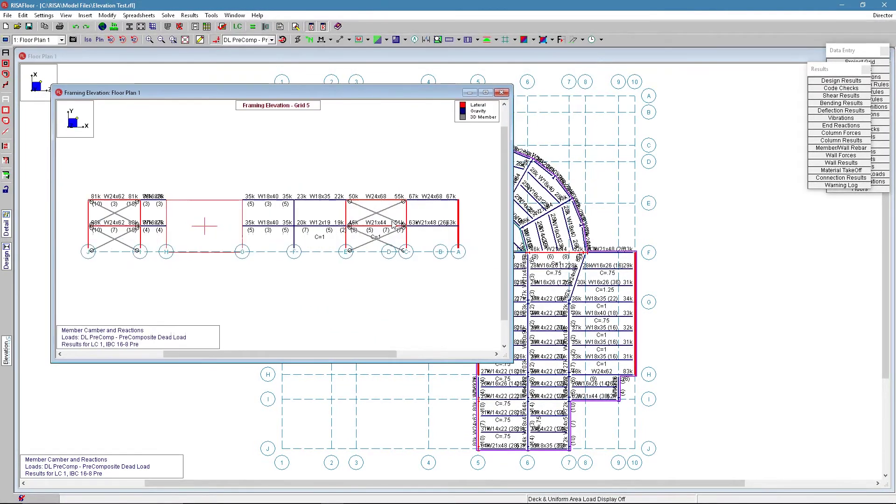
left_click(73, 41)
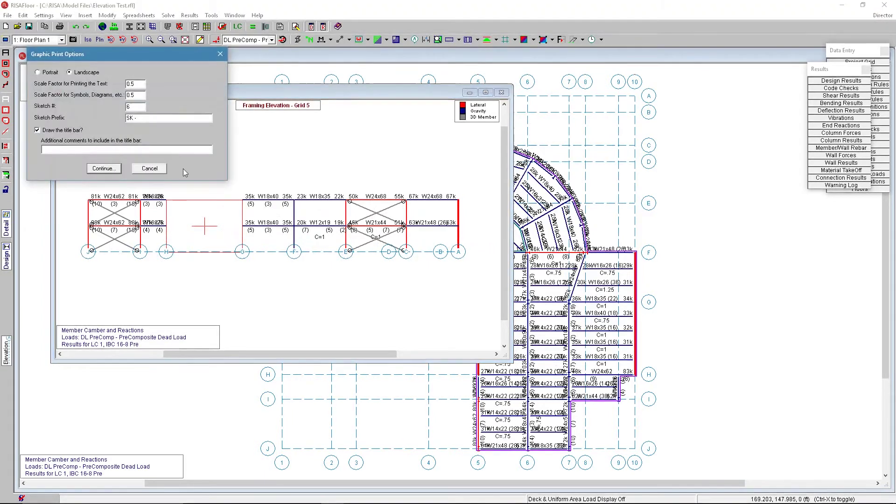
left_click(49, 72)
left_click(103, 168)
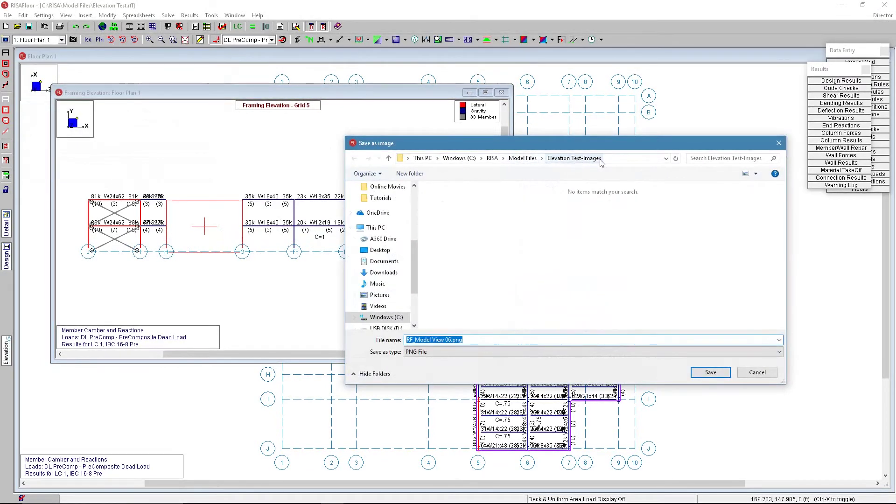
left_click(710, 372)
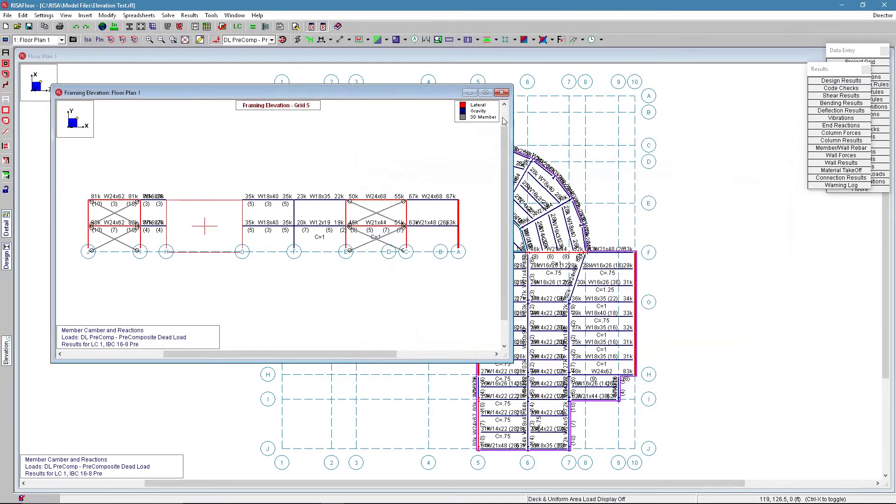
left_click(502, 93)
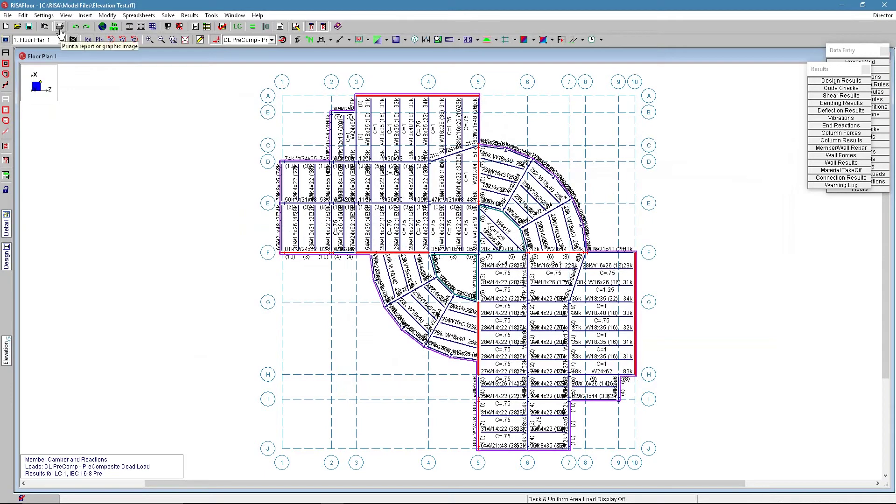
Step: Switch from graphic printing to building a full report
left_click(59, 27)
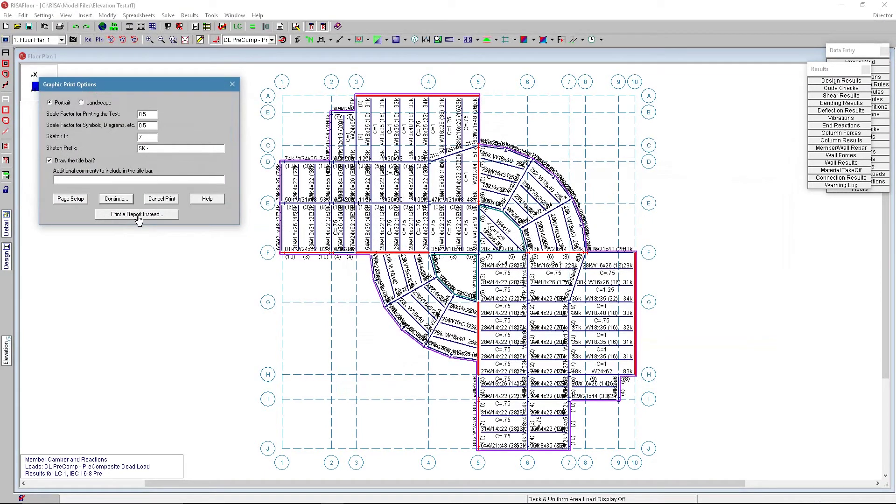
left_click(139, 218)
left_click_drag(508, 79, 228, 77)
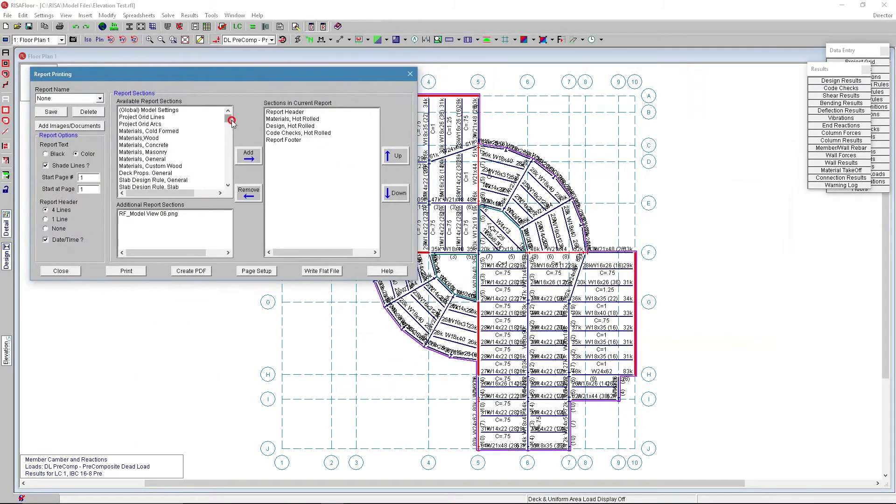
mouse_move(232, 122)
left_mouse_down()
mouse_move(229, 133)
mouse_move(228, 118)
left_mouse_up()
Step: Add RF_Model View 06.png just below Report Header and export as RISAFloor Report.pdf
left_click(144, 214)
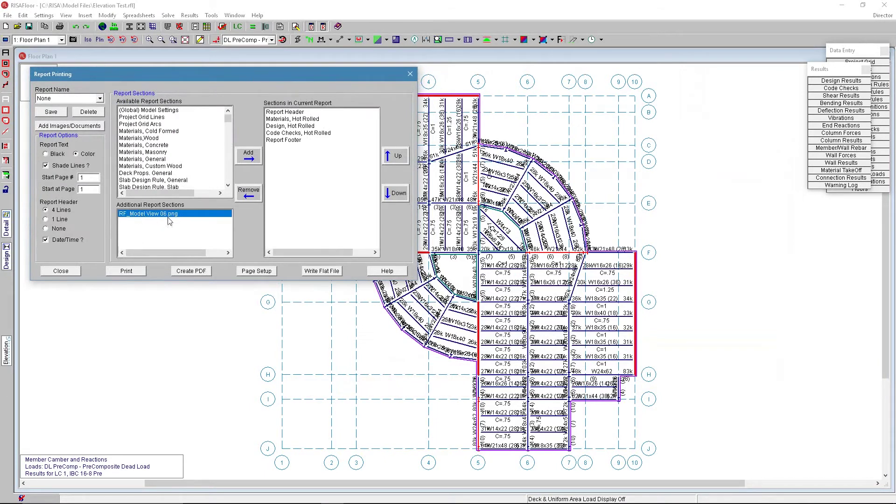
left_click(251, 156)
left_click(395, 156)
left_click(396, 156)
left_click(396, 155)
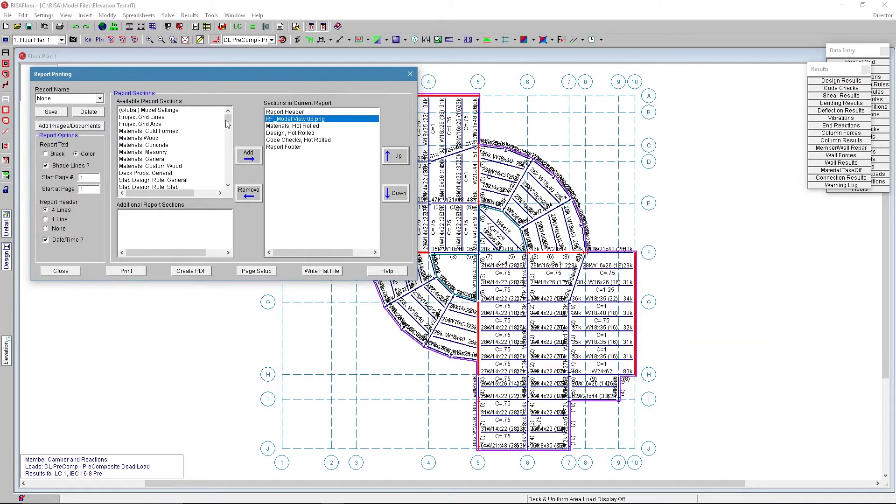
left_click_drag(229, 119, 227, 139)
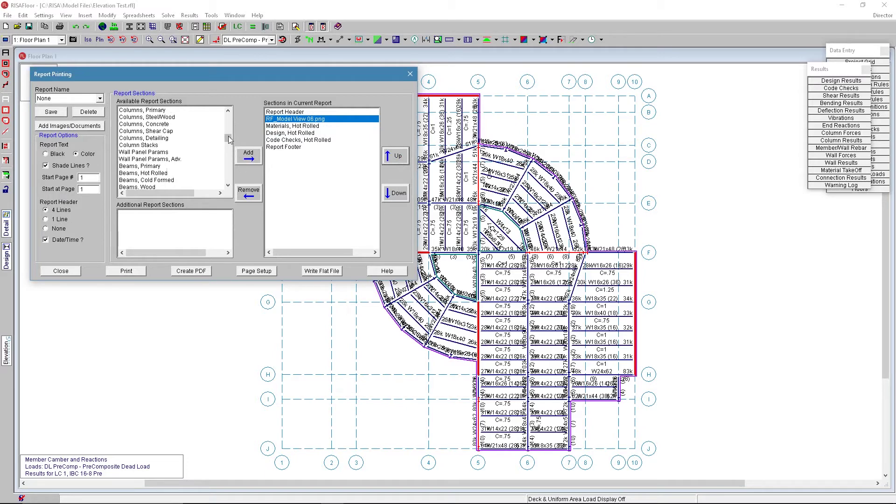
left_click_drag(228, 138, 228, 115)
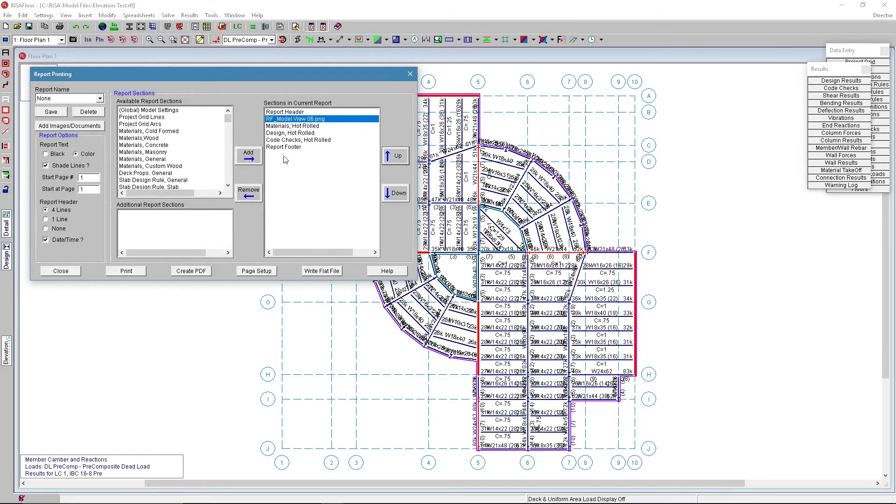
left_click(195, 272)
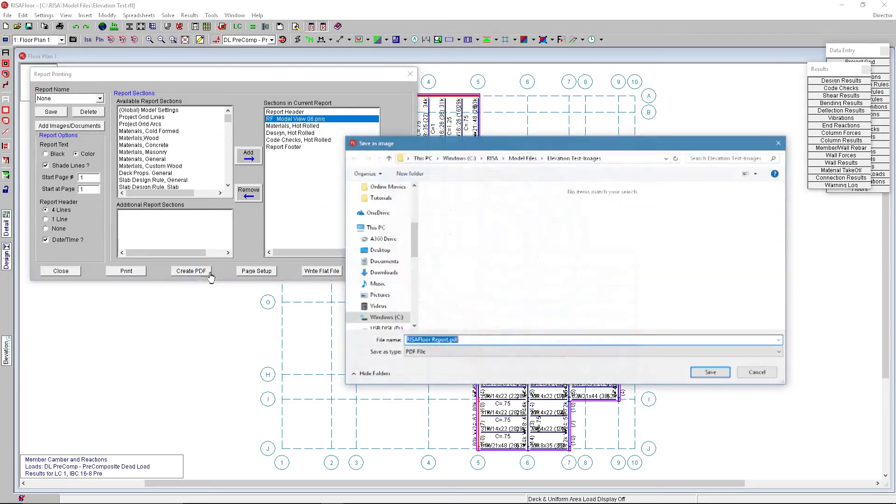
left_click(710, 372)
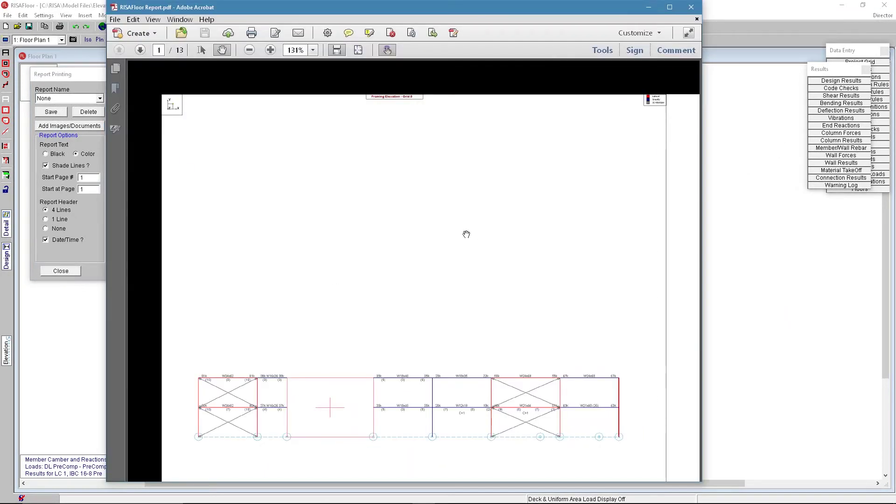
Step: Review RISAFloor Report.pdf in Acrobat, then close it and the Report Printing dialog
scroll(462, 233, "down", 3)
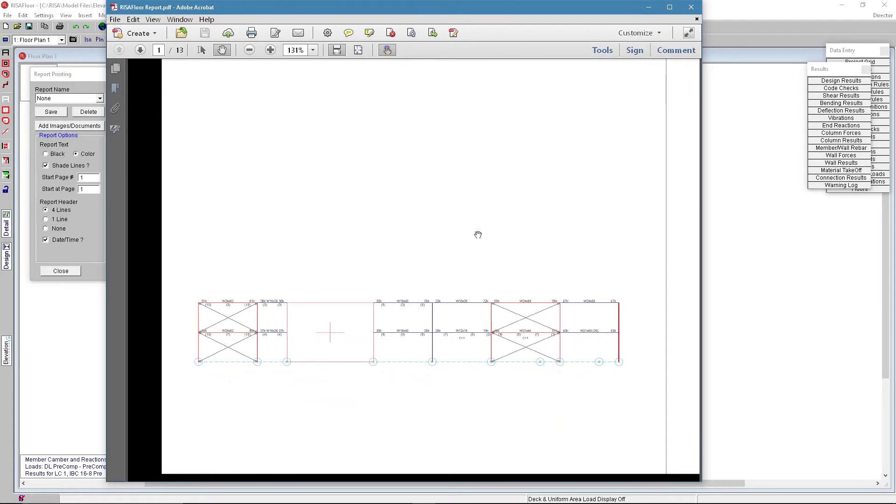
scroll(476, 233, "down", 10)
scroll(376, 259, "down", 8)
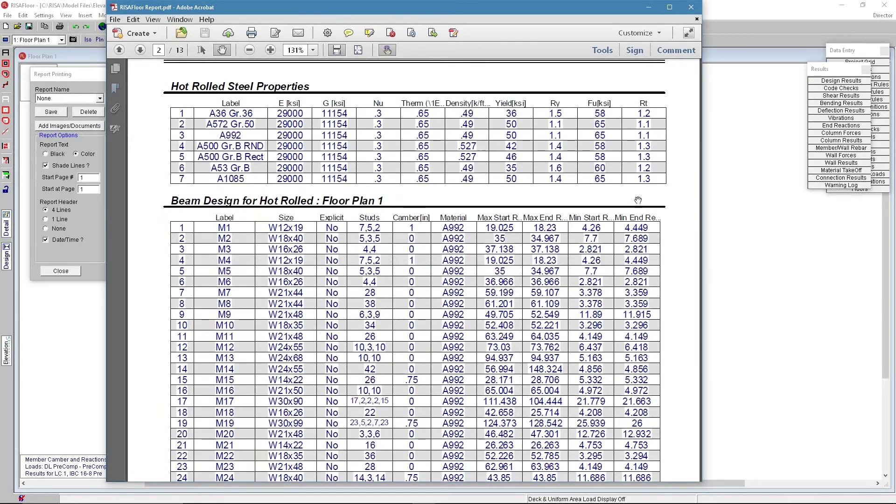
left_click(691, 7)
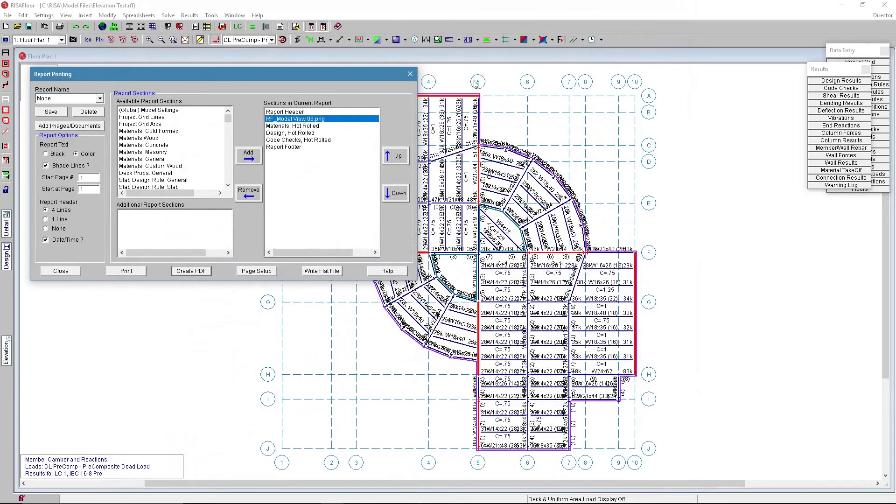
left_click(410, 75)
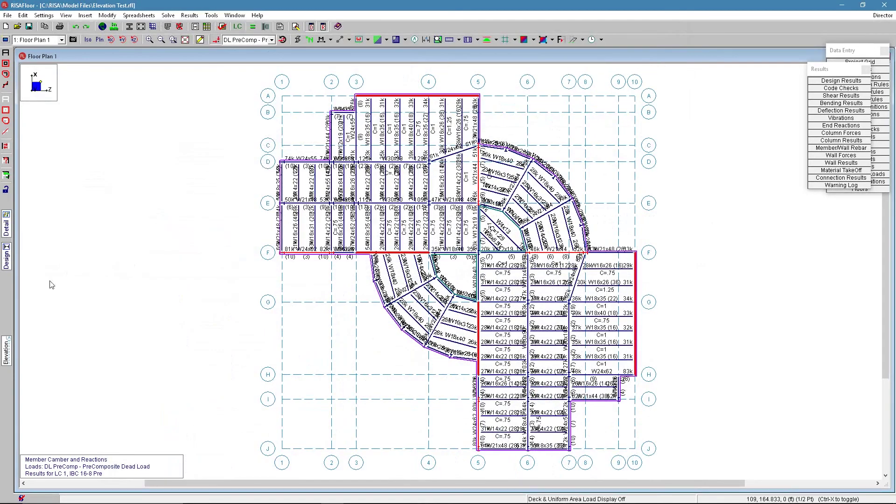